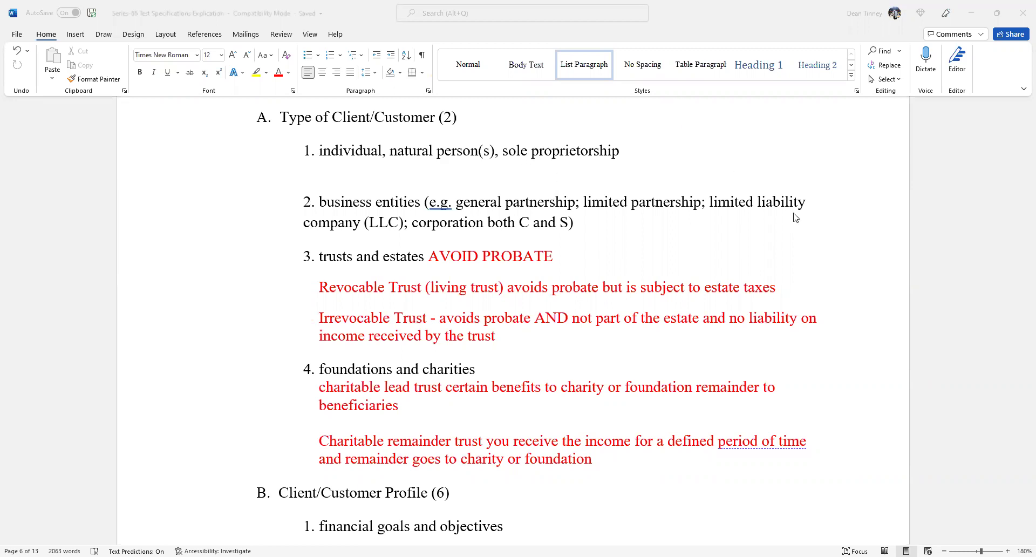
Insert an empty unnumbered line below item 1, the sole proprietorship entry.
left_click(623, 149)
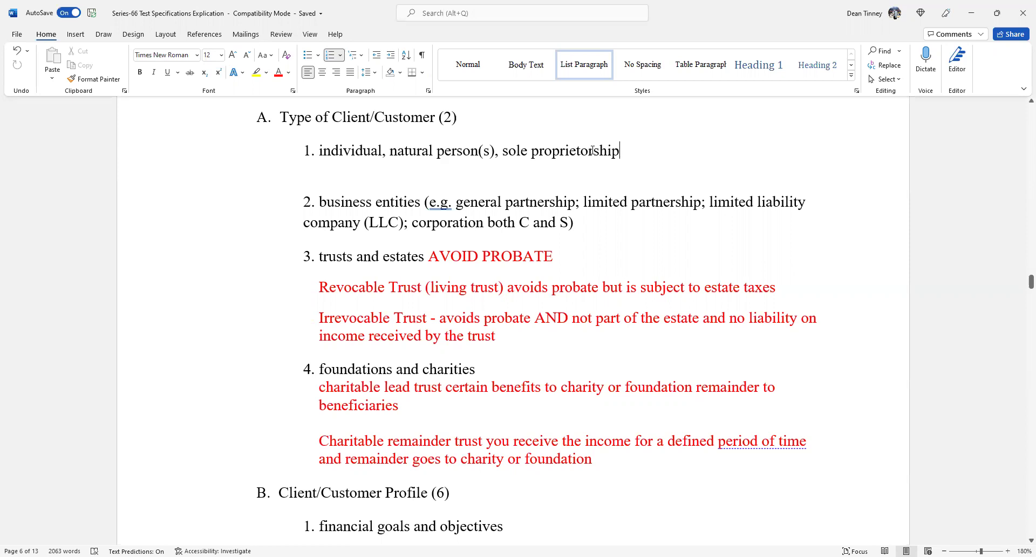
key("Return")
key("BackSpace")
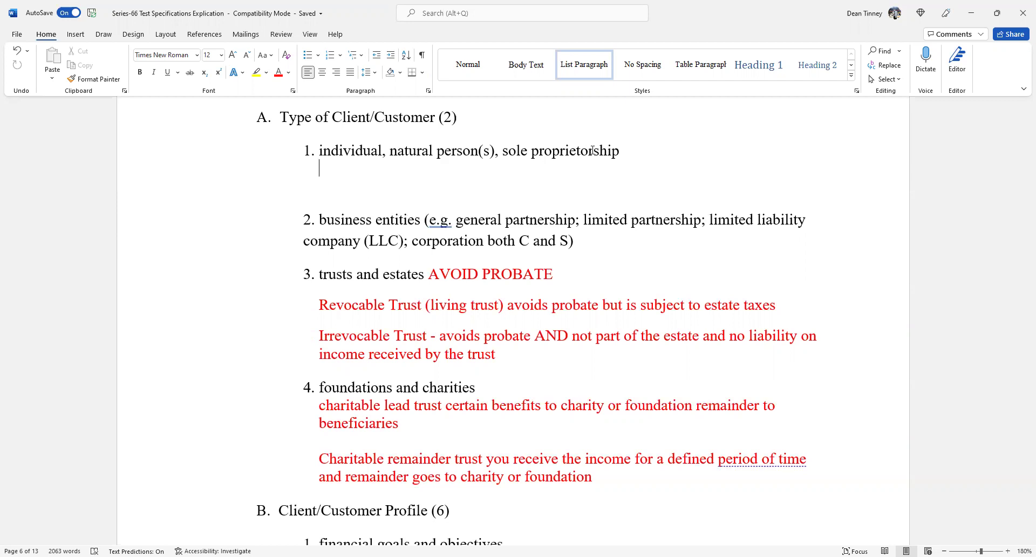
Create a new line below the business entities item and strip its list numbering.
left_click(581, 240)
key("Return")
key("shift+Tab")
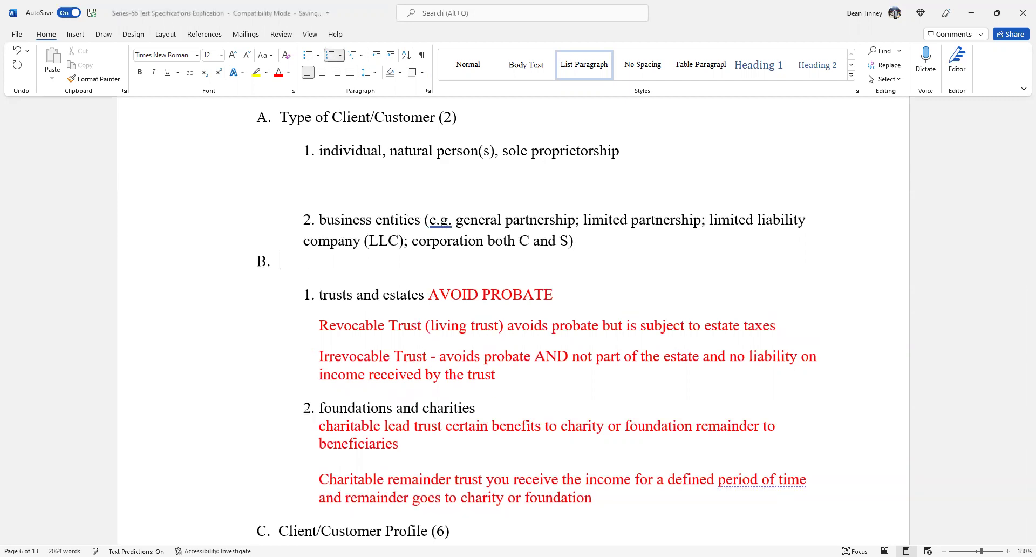
key("BackSpace")
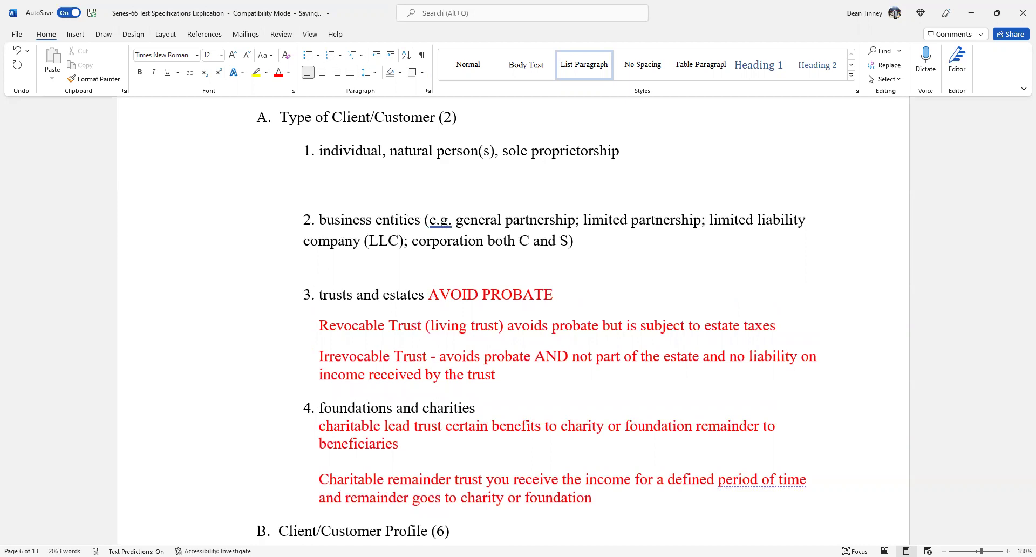
type("A")
key("BackSpace")
Type 'A.' on the new line and undo the automatic lettered list formatting twice.
left_click(289, 72)
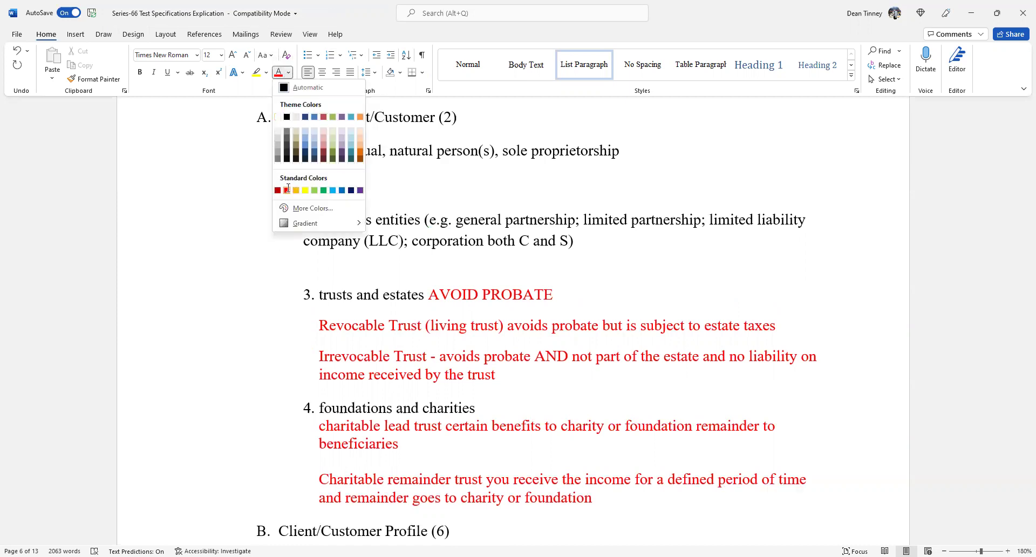
left_click(280, 259)
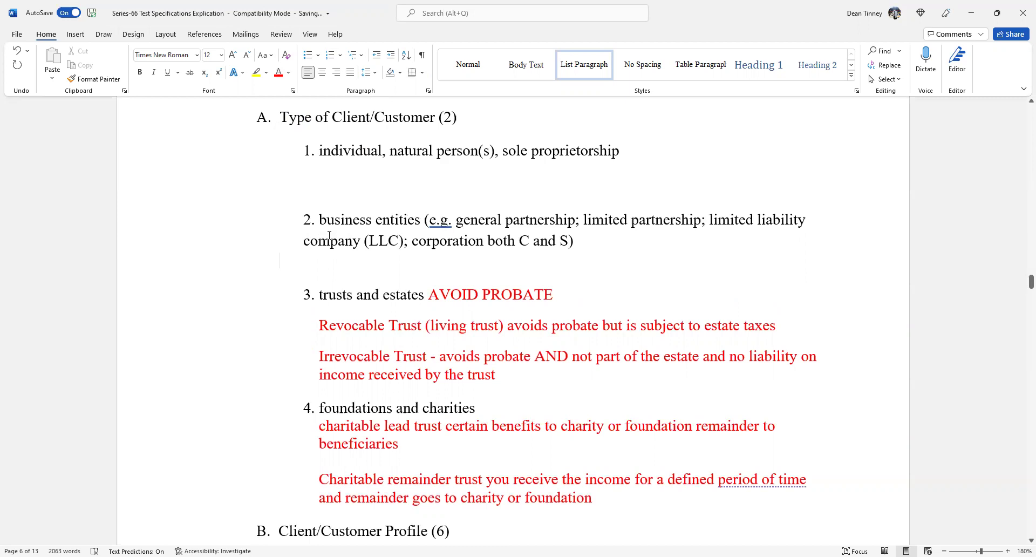
type("A.")
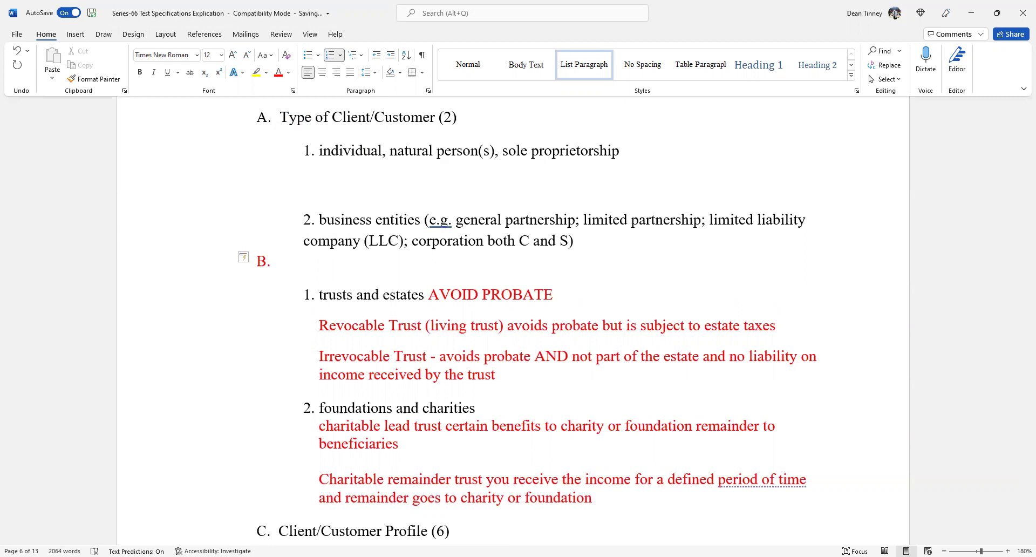
key("BackSpace")
key("BackSpace")
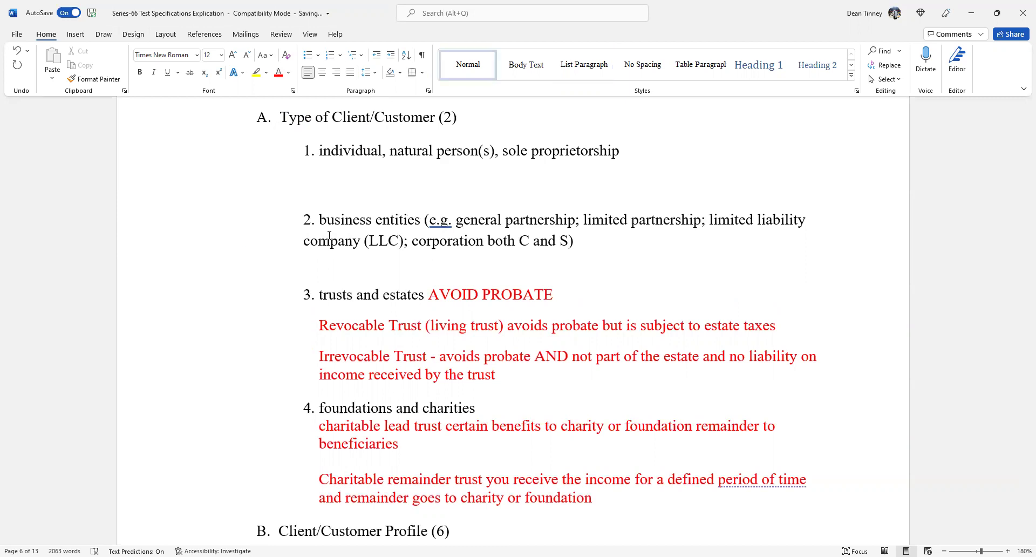
type("A.")
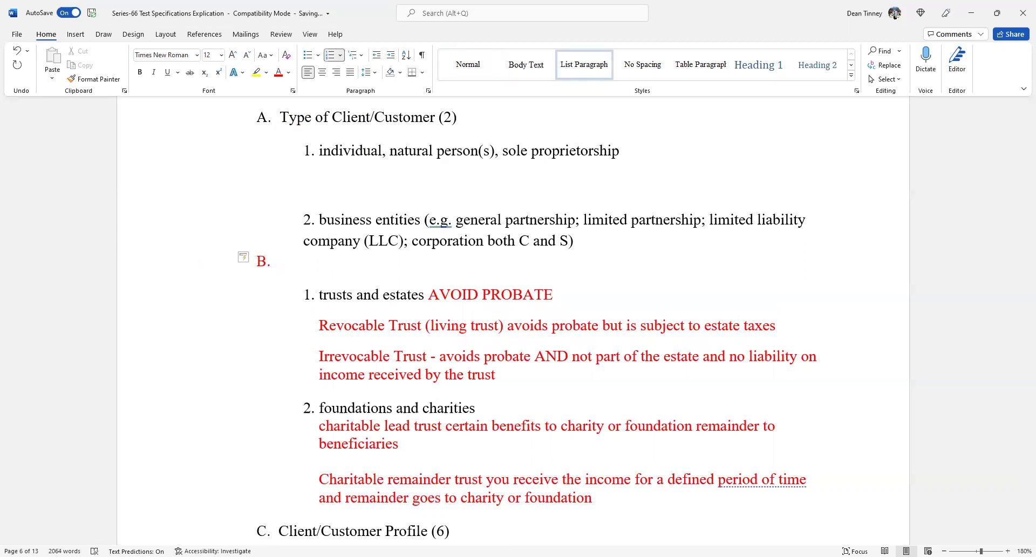
key("BackSpace")
key("BackSpace")
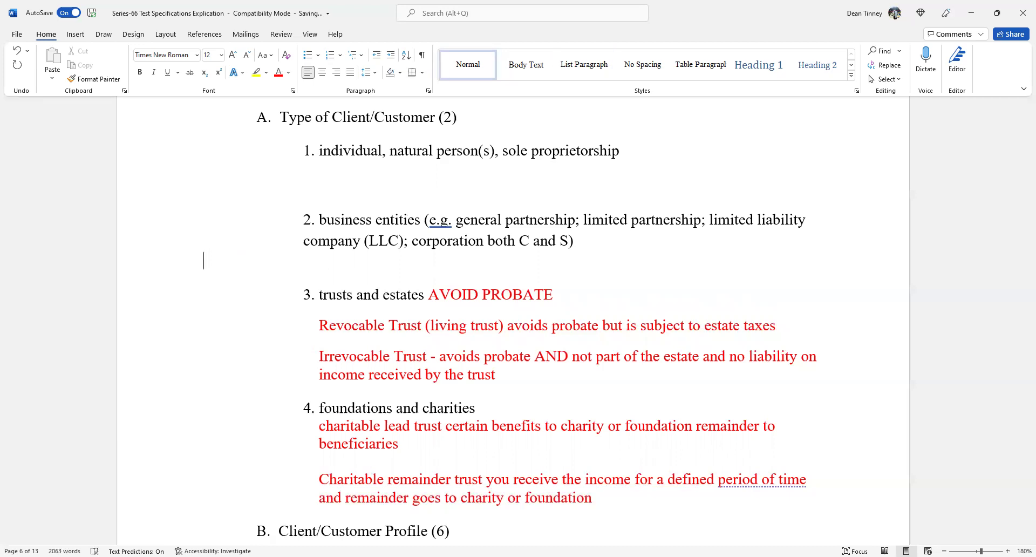
Type the answers 'a. General partnership b. LLC c. Subchapter S d. C corp.', correcting typos.
type("a. ")
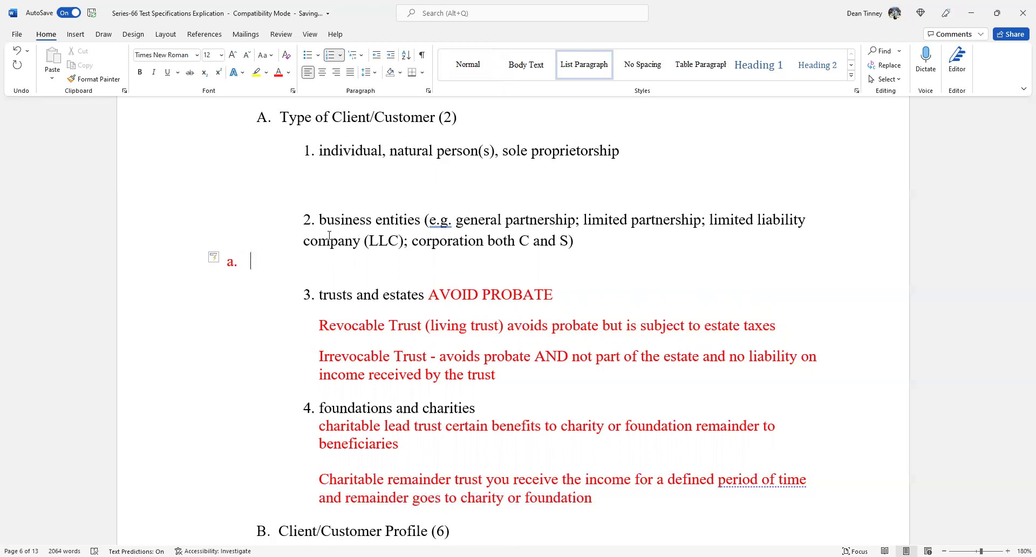
type("General par")
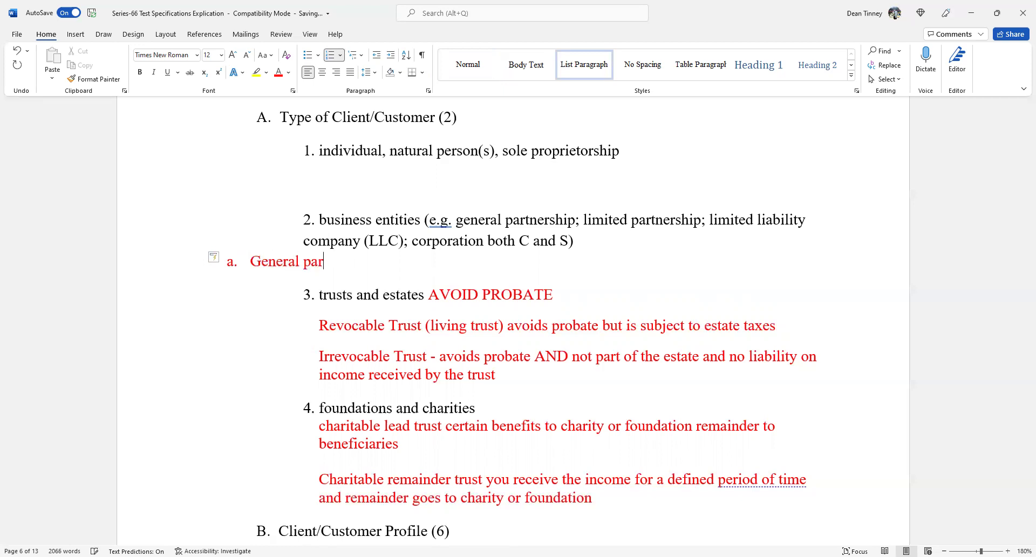
type("tnership b")
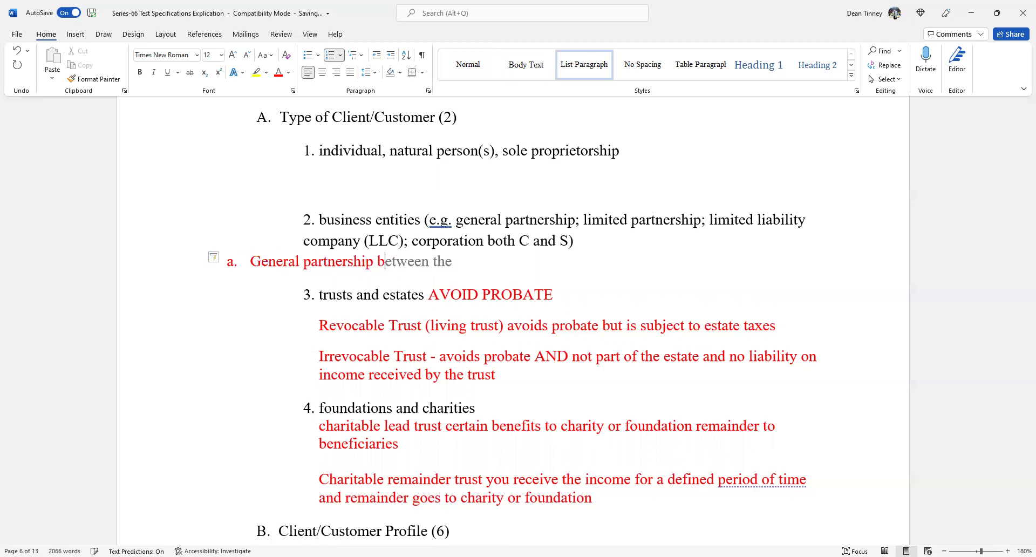
type(". LLC c. Su")
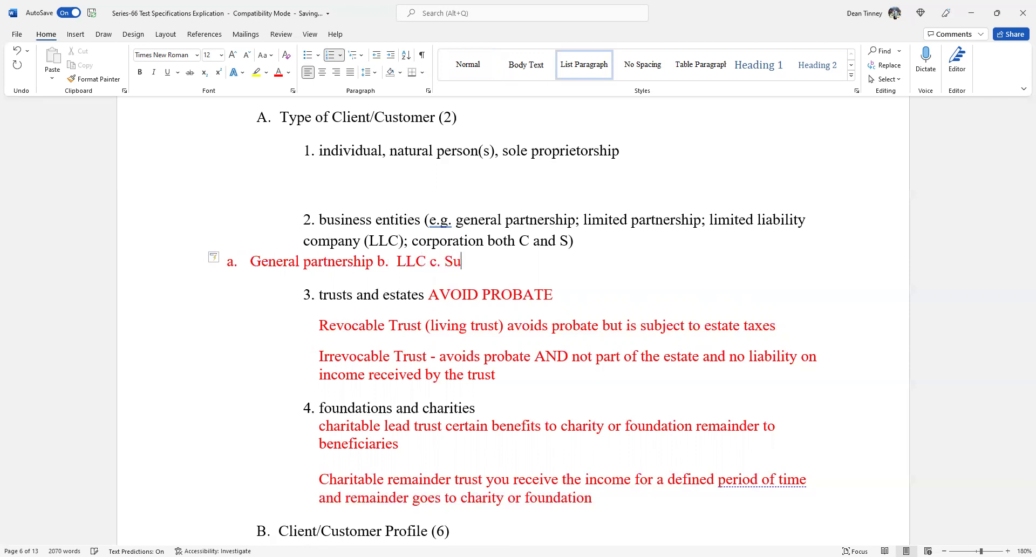
type("bchapters")
key("BackSpace")
type("S d. ")
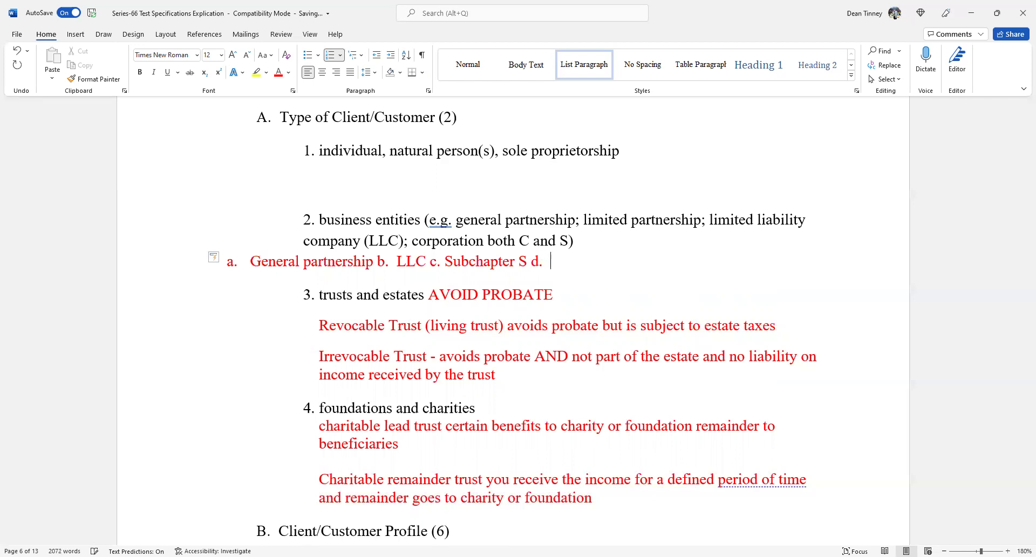
type(" C co")
key("BackSpace")
type("orp")
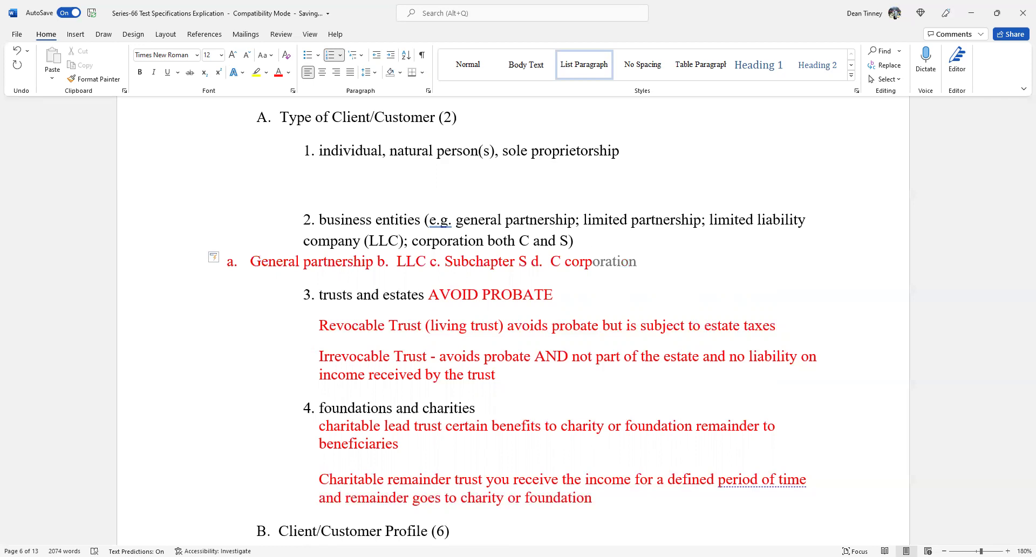
type(".")
On a new unnumbered line, type 'Subchapter S max 100 shareholers NO non resident shareholders'.
key("Return")
key("BackSpace")
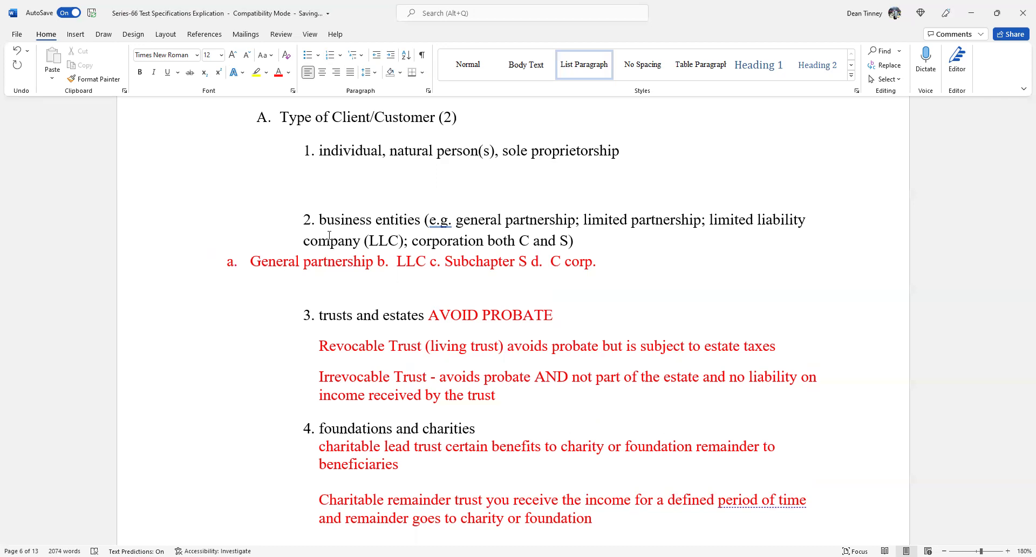
type("Subchapter S ")
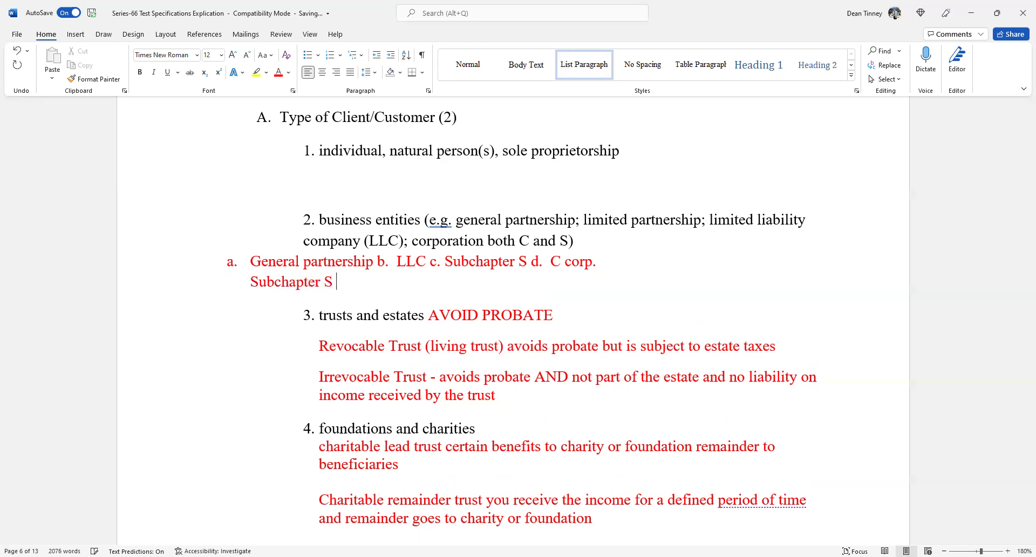
type("max 100 shareho")
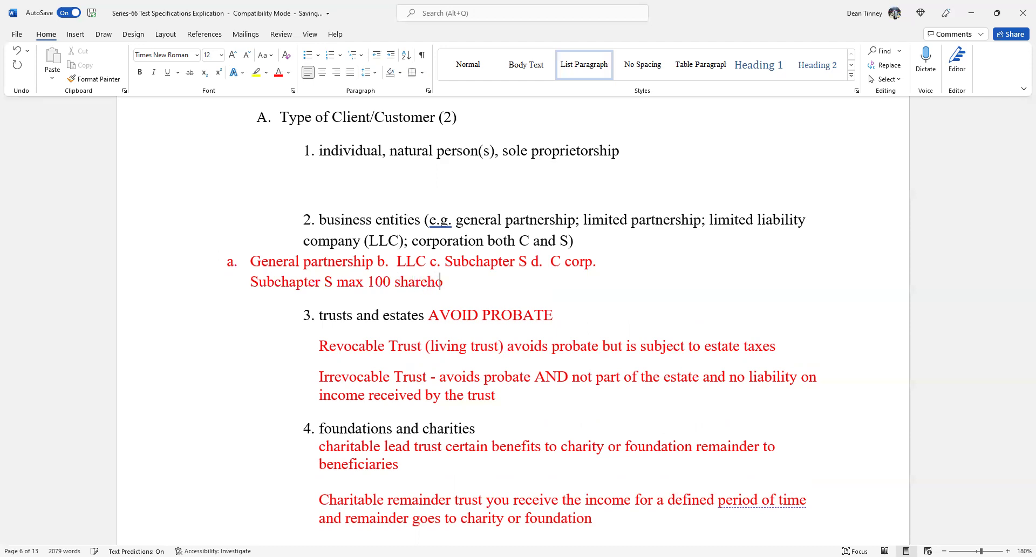
type("lers NO non residet")
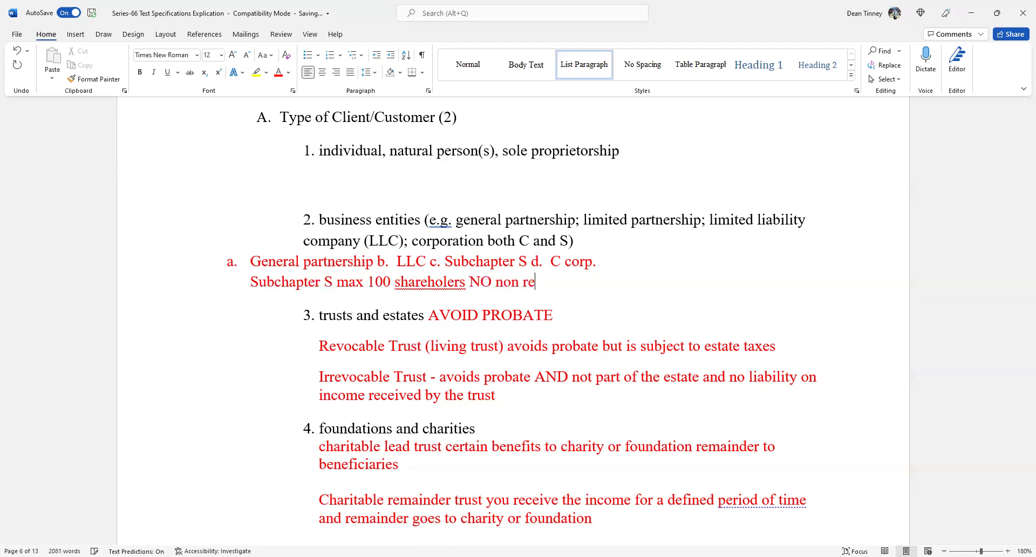
key("BackSpace")
type("nt share")
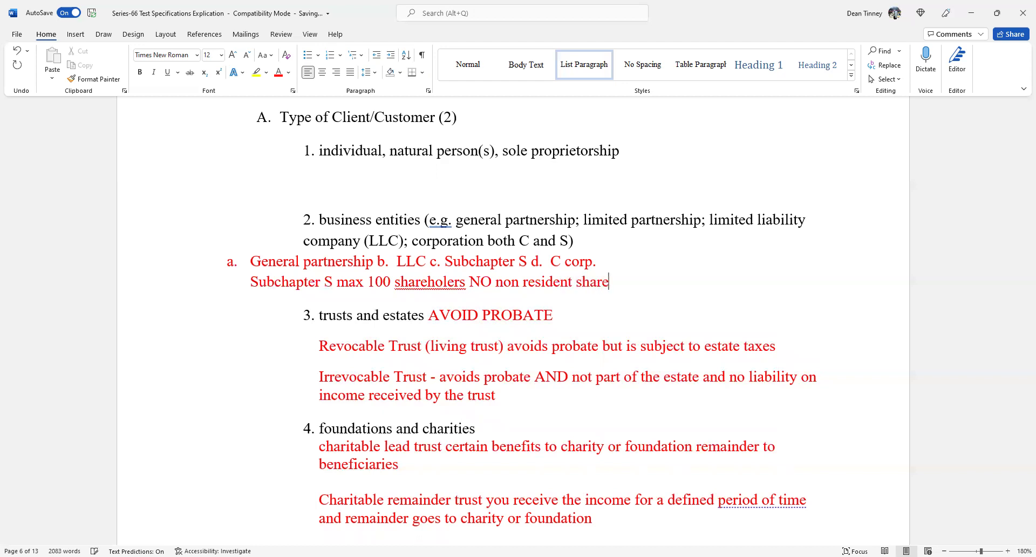
type("holders")
Move AVOID PROBATE to its own unnumbered line, with a 'Trust agreement' line above it.
left_click(430, 315)
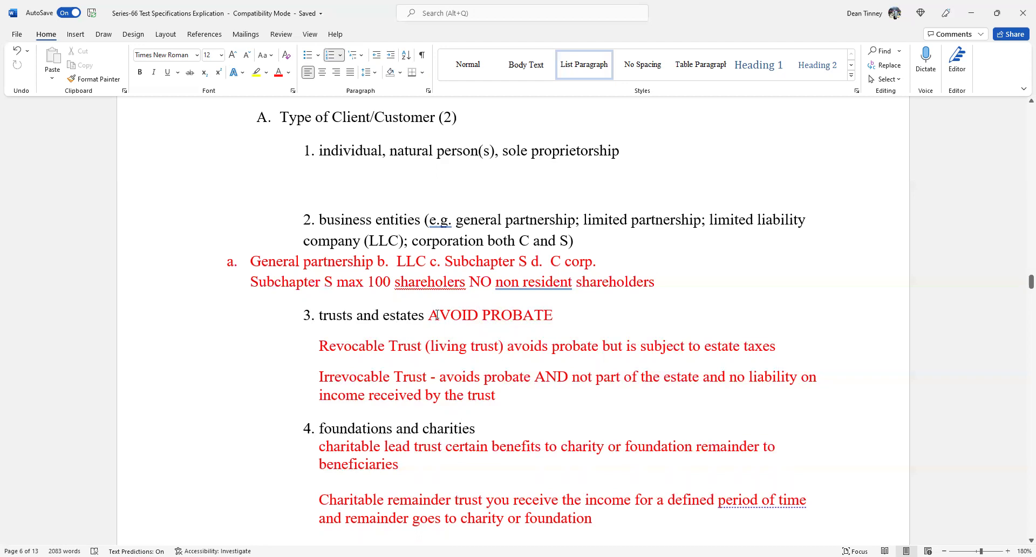
key("Return")
key("Return")
key("BackSpace")
key("BackSpace")
key("BackSpace")
key("BackSpace")
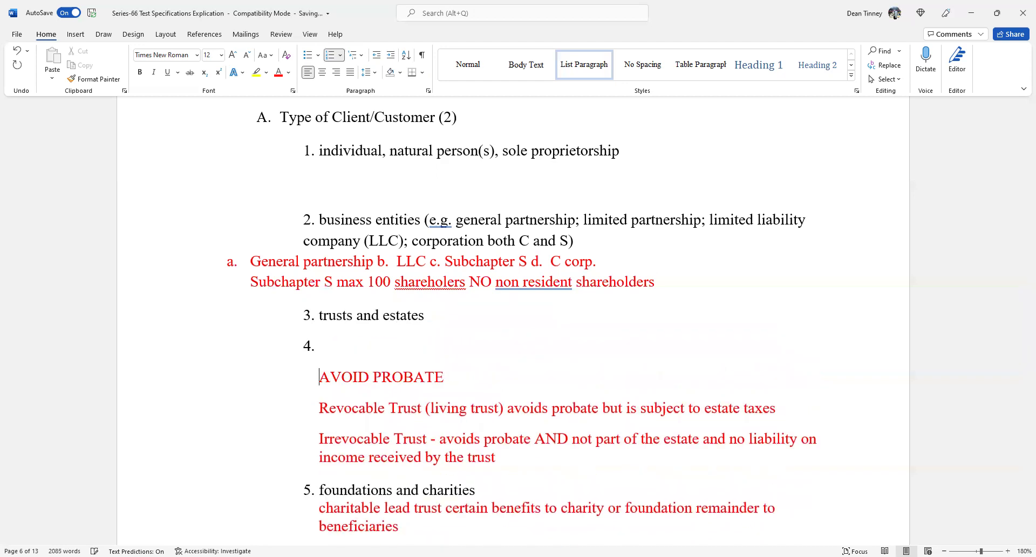
key("BackSpace")
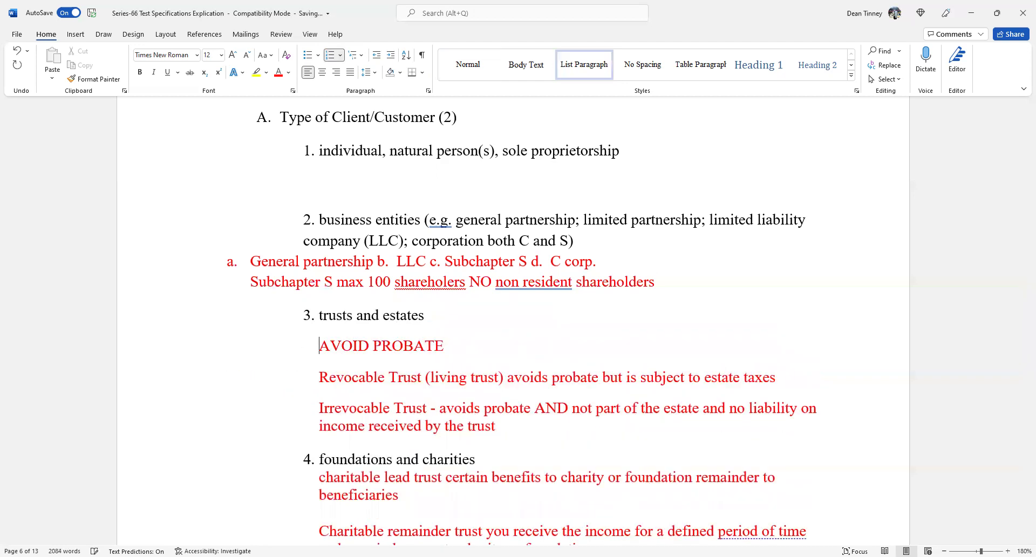
type("Trust")
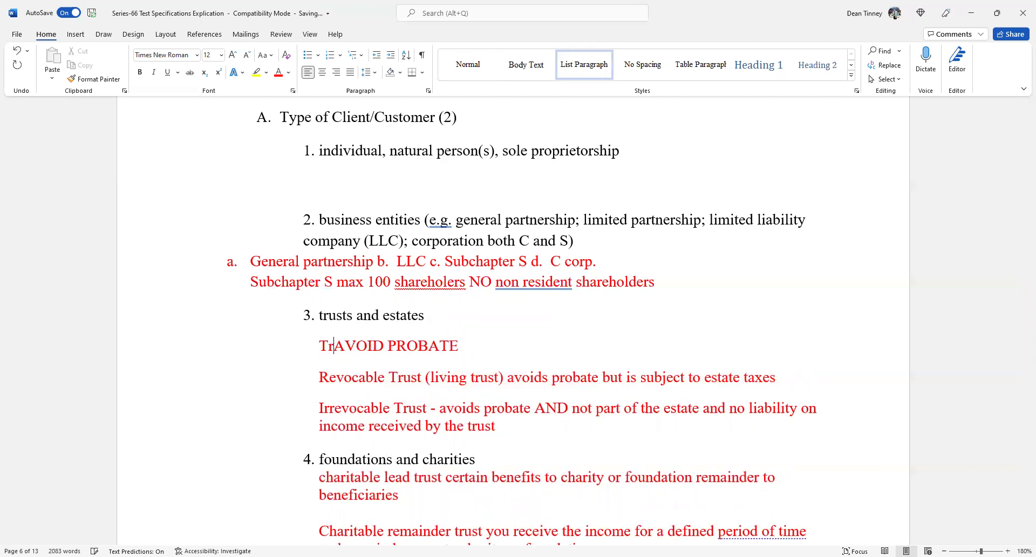
type(" agreeme")
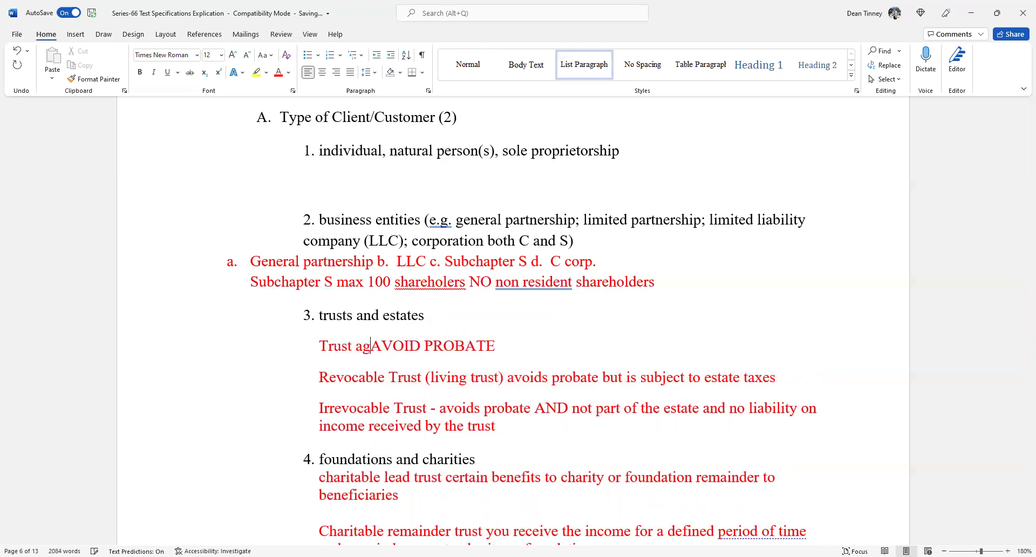
type("nt")
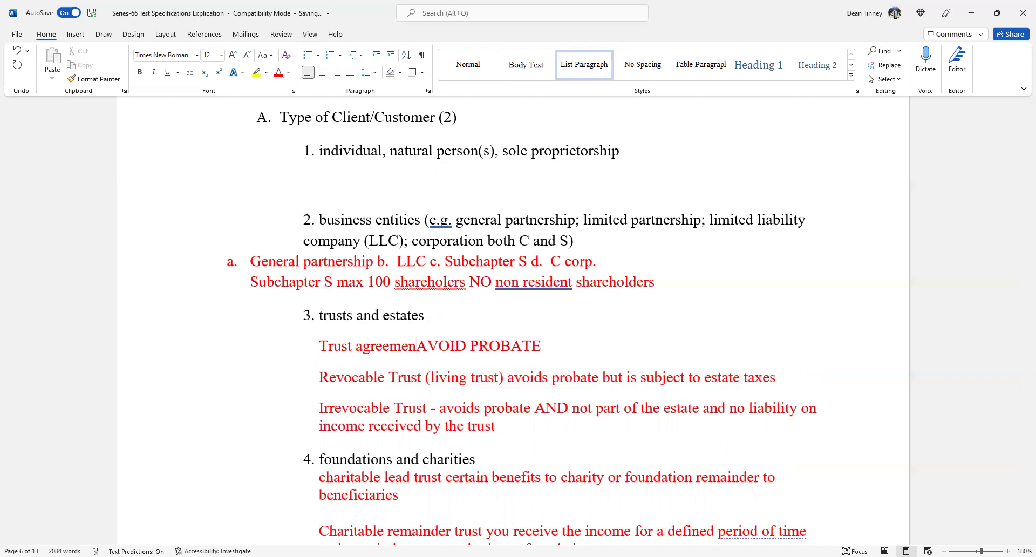
key("Return")
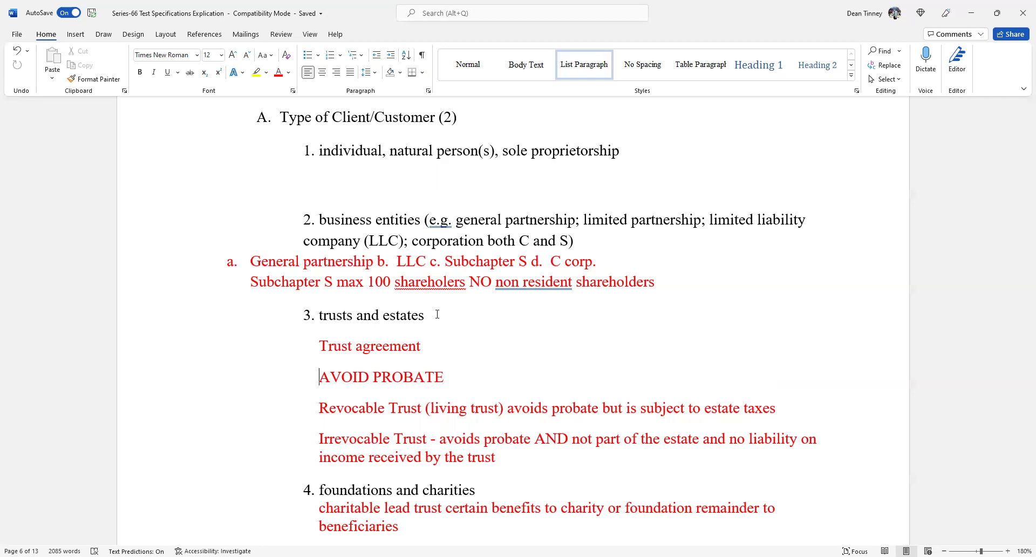
scroll(412, 304, "down", 3)
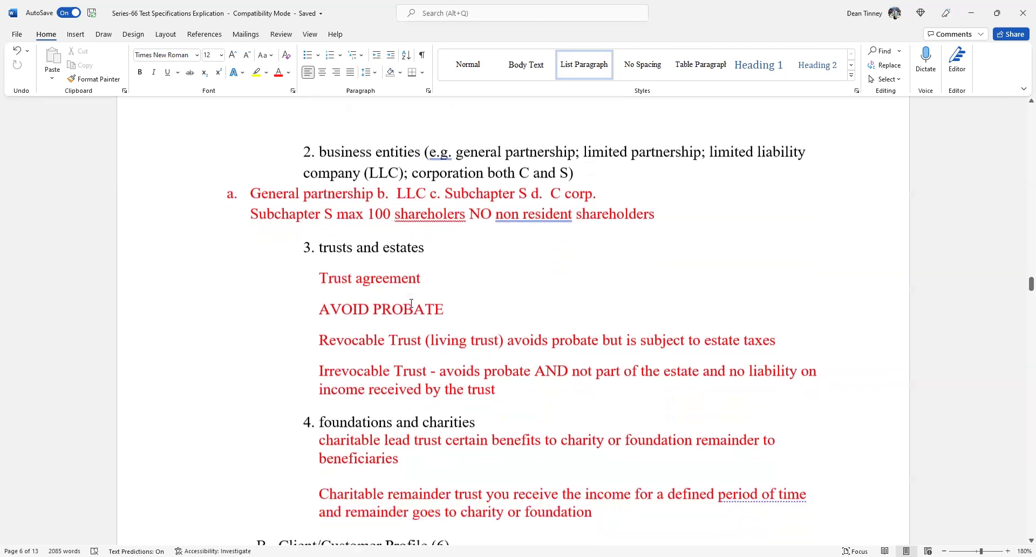